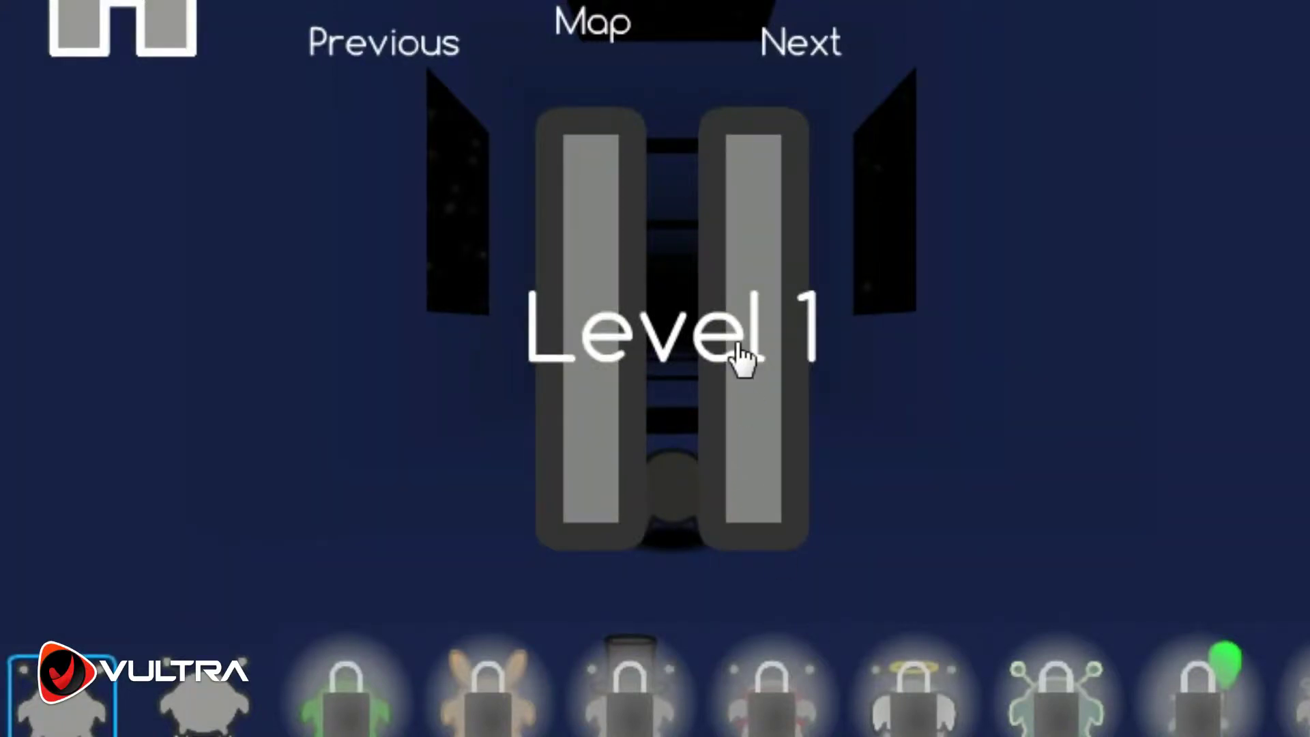
click(759, 330)
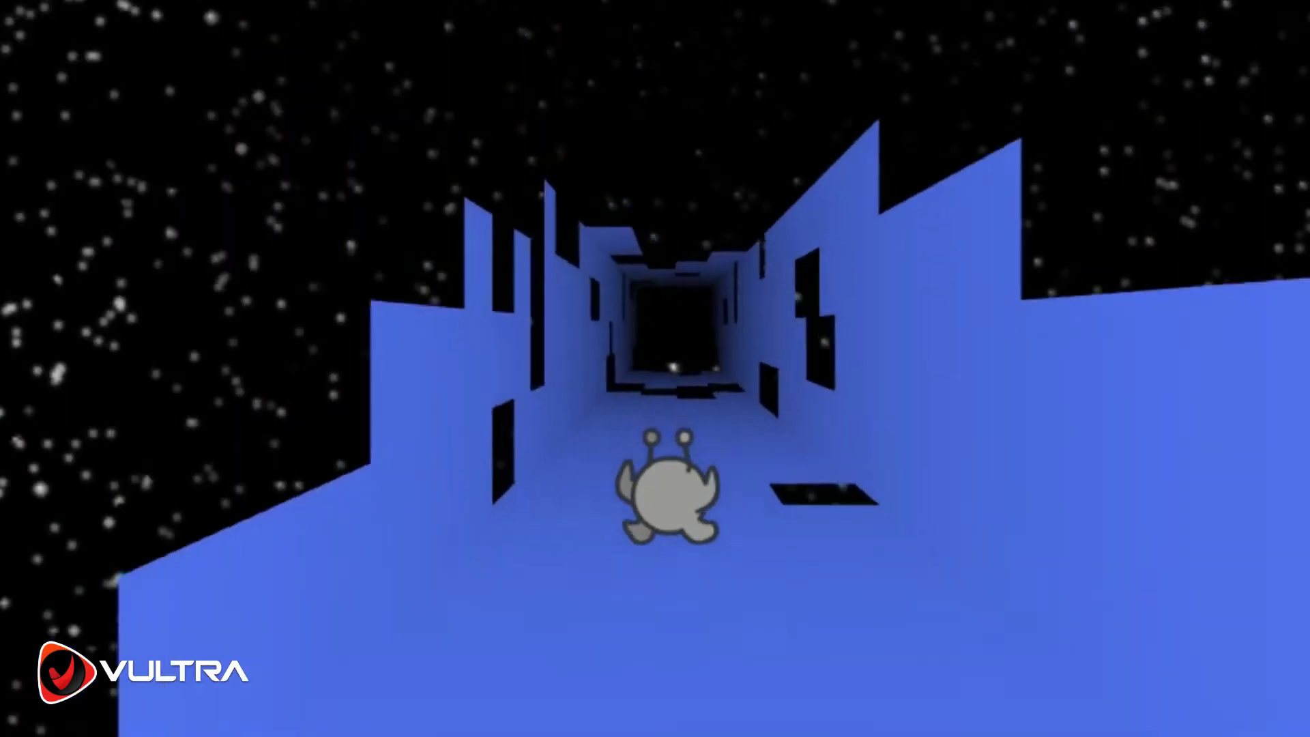
key(space)
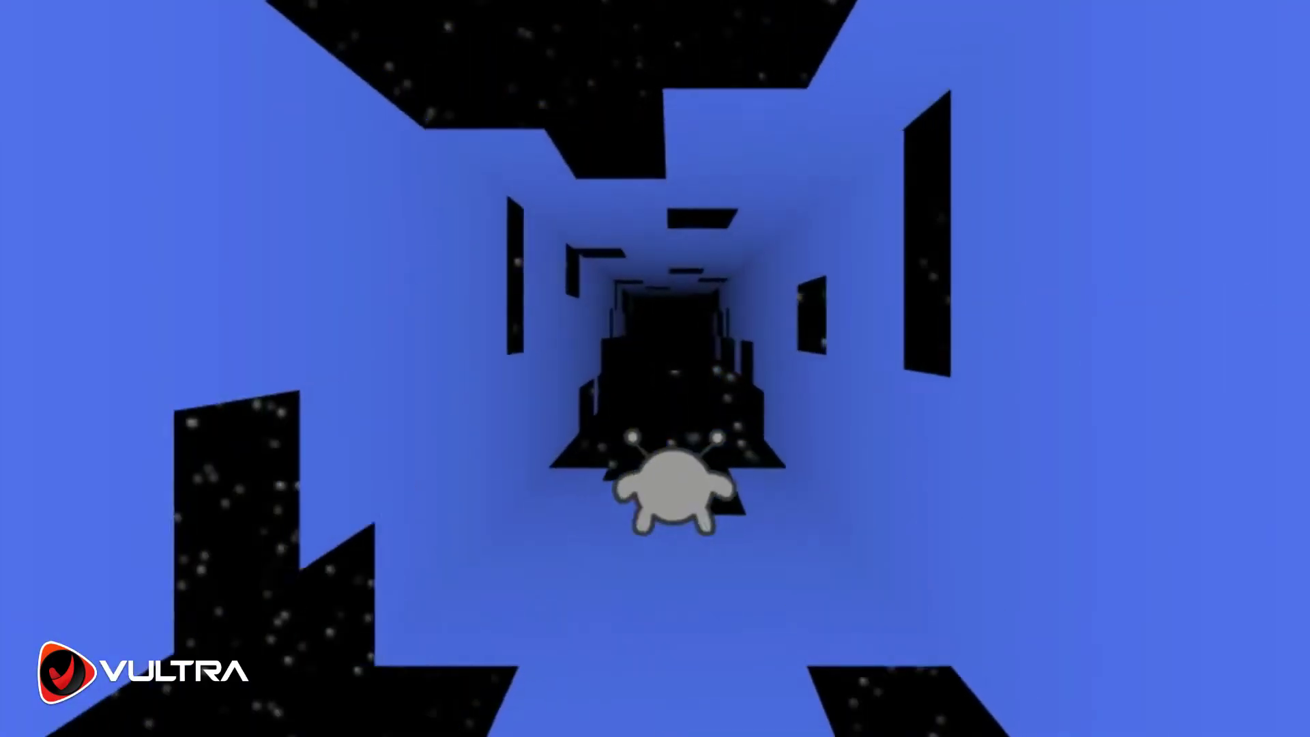
key(space)
key(Right)
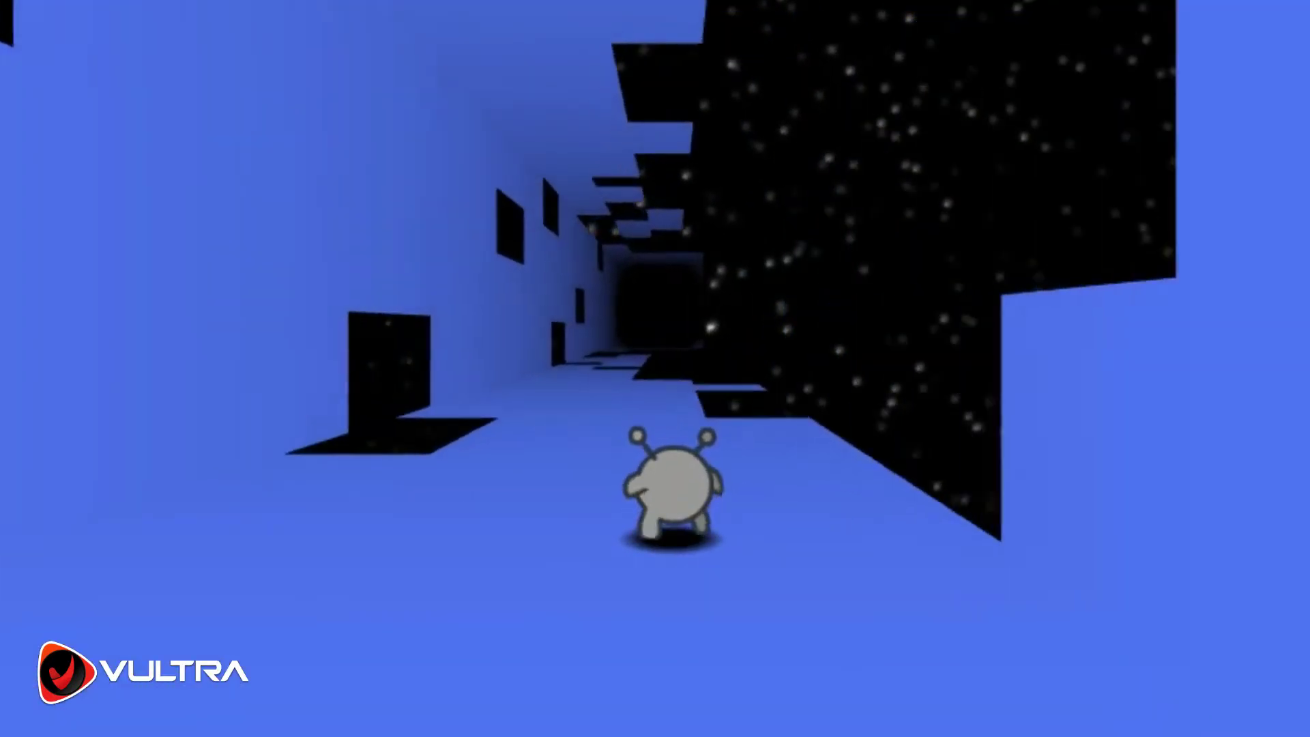
key(space)
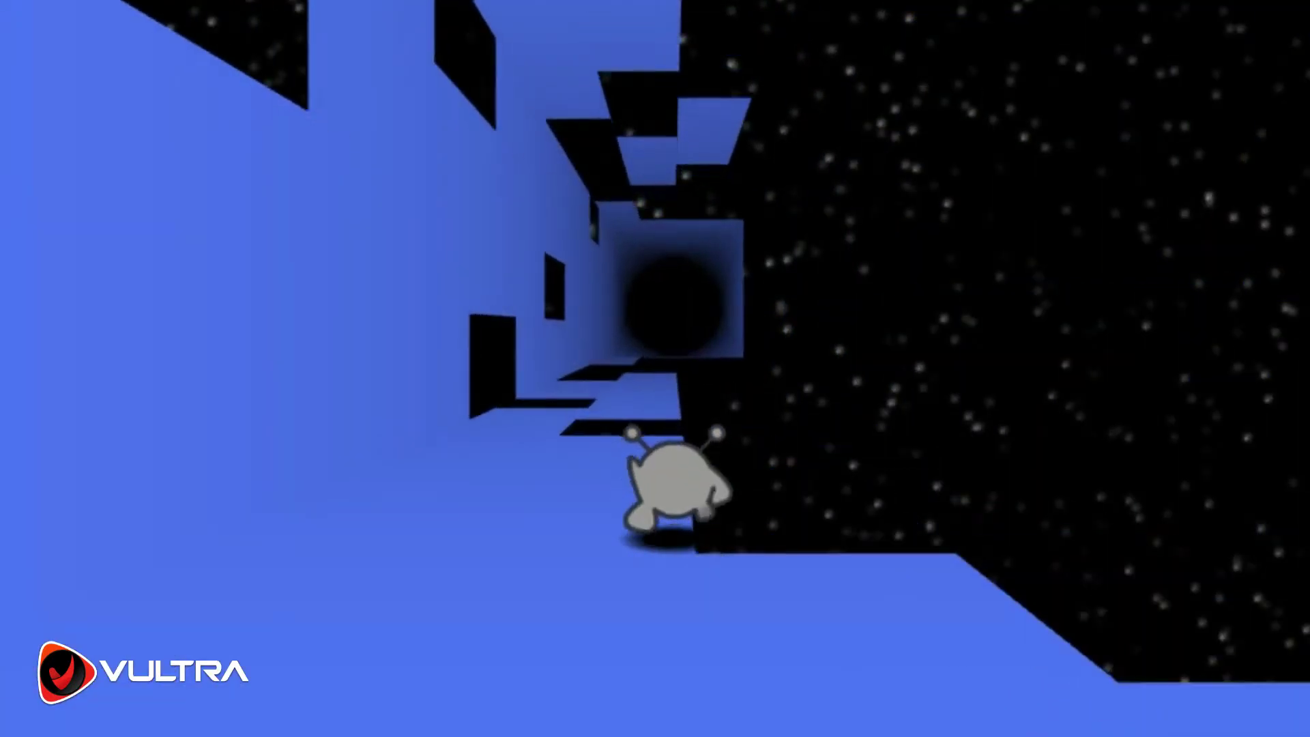
key(Left)
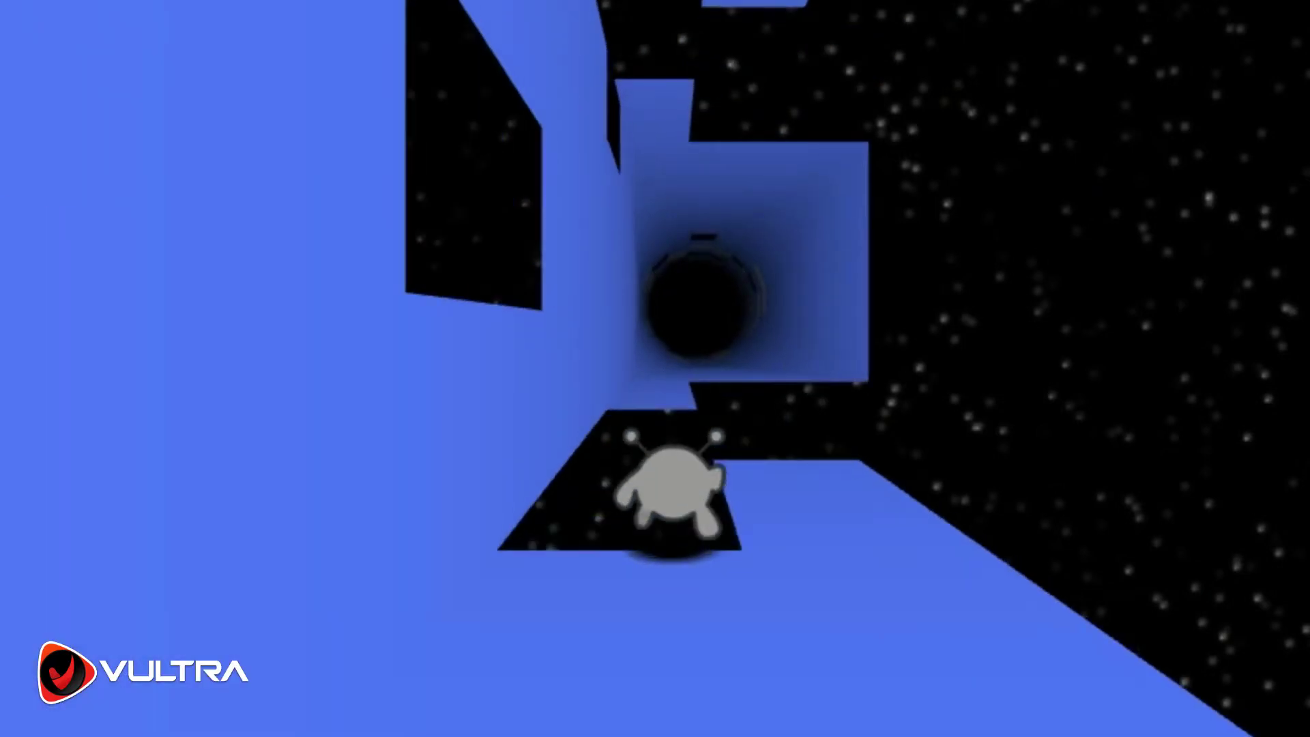